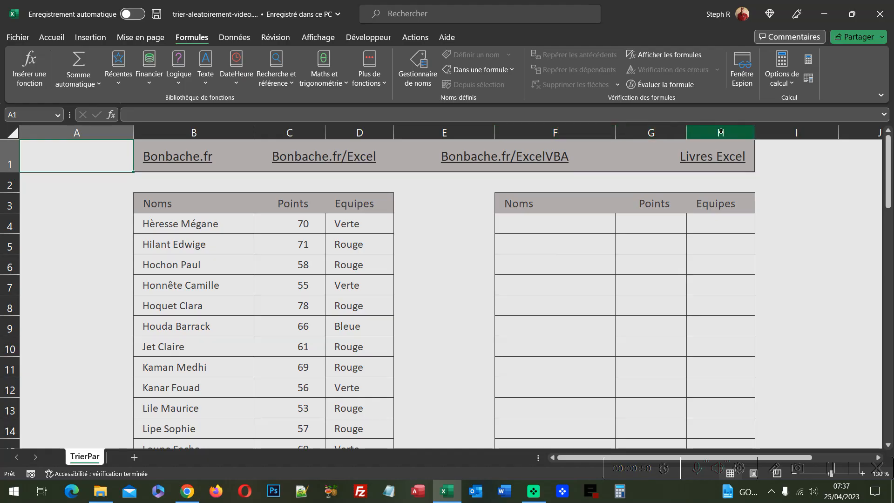
Inspect the cell ranges covered by the defined names tab and noms in the source table.
click(57, 116)
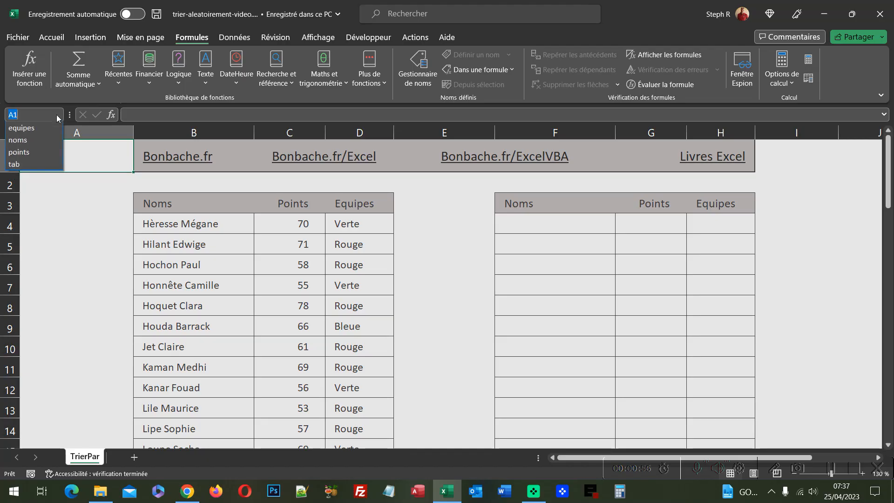
click(36, 165)
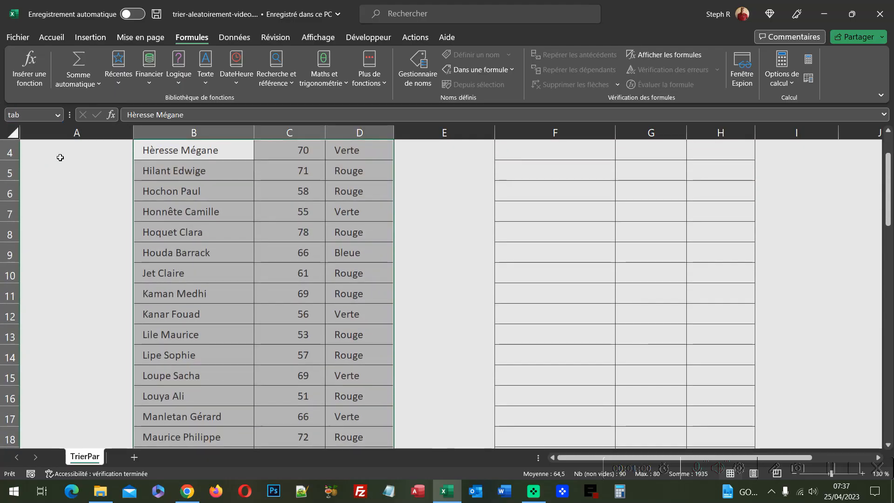
click(59, 117)
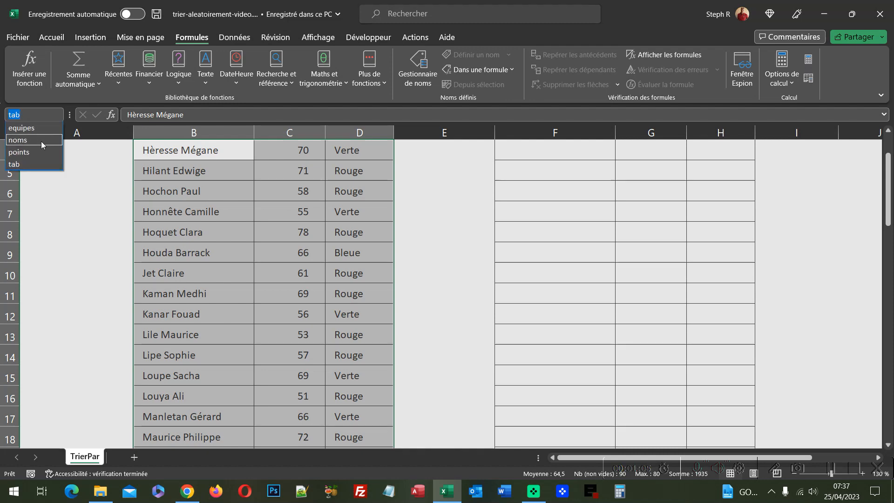
click(41, 141)
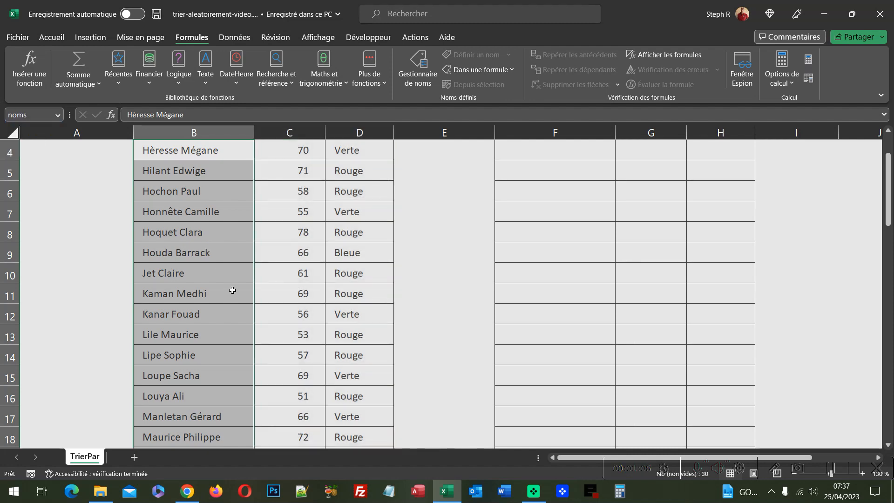
scroll(232, 290, up, 1)
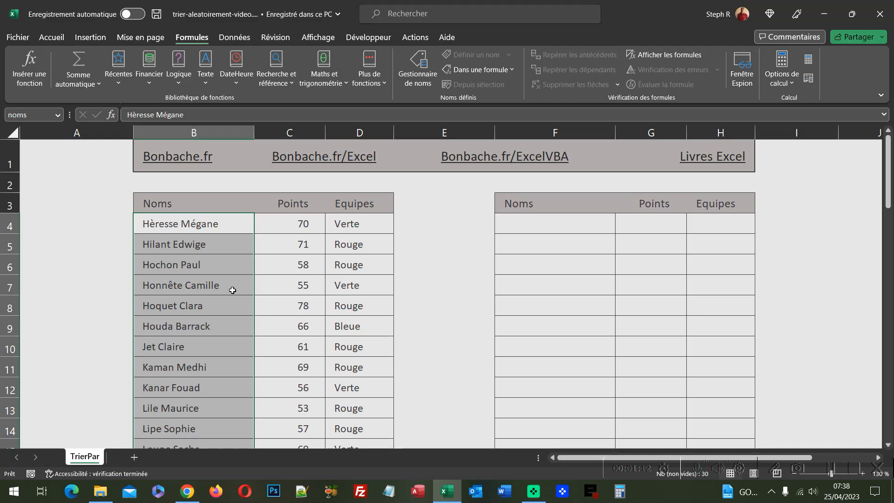
click(258, 284)
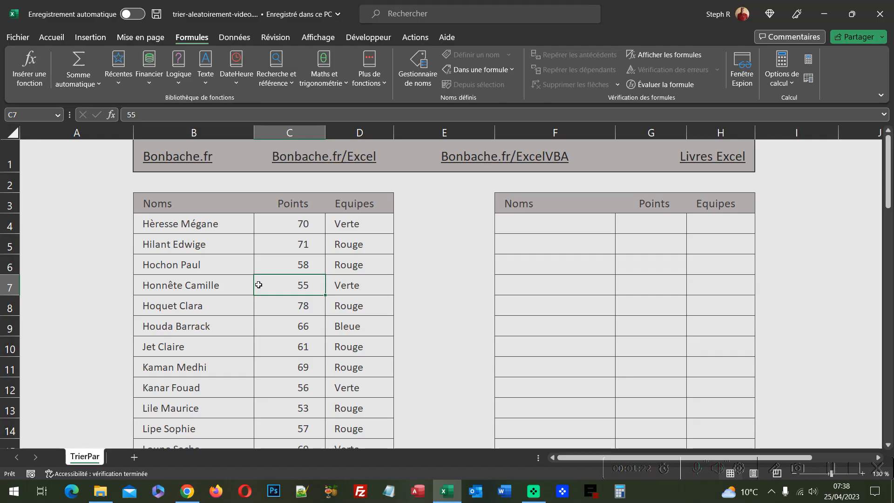
Begin a TrierPar formula in cell F4 with the named range tab as the array to sort.
click(532, 226)
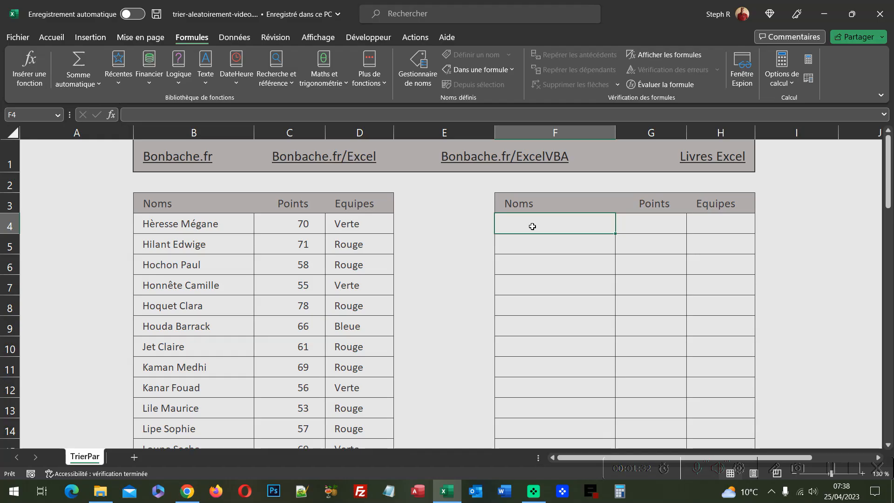
text(=)
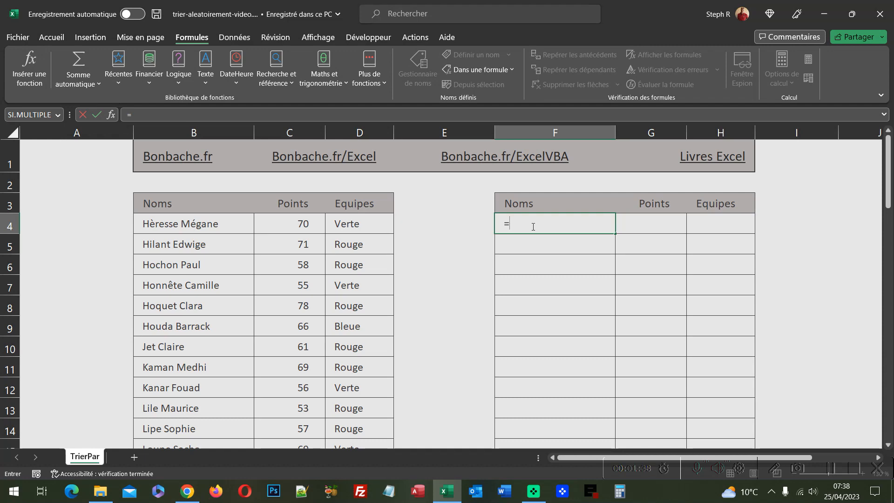
text(TrierPar()
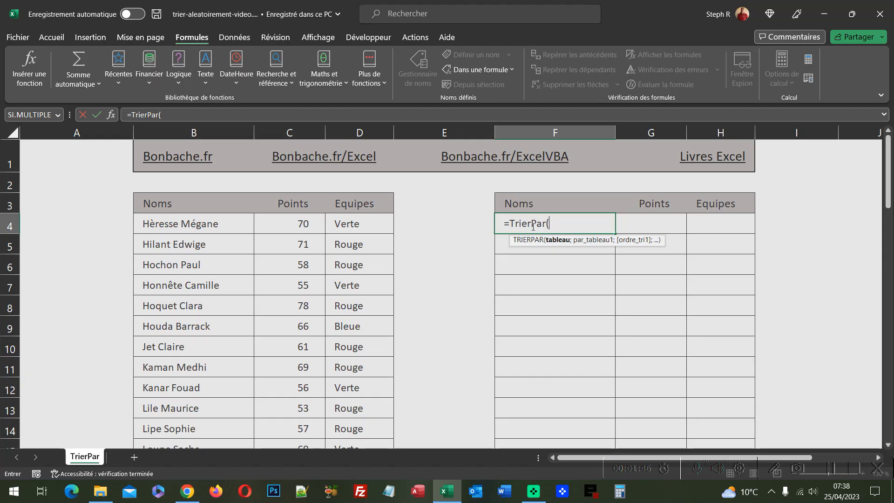
text(tab)
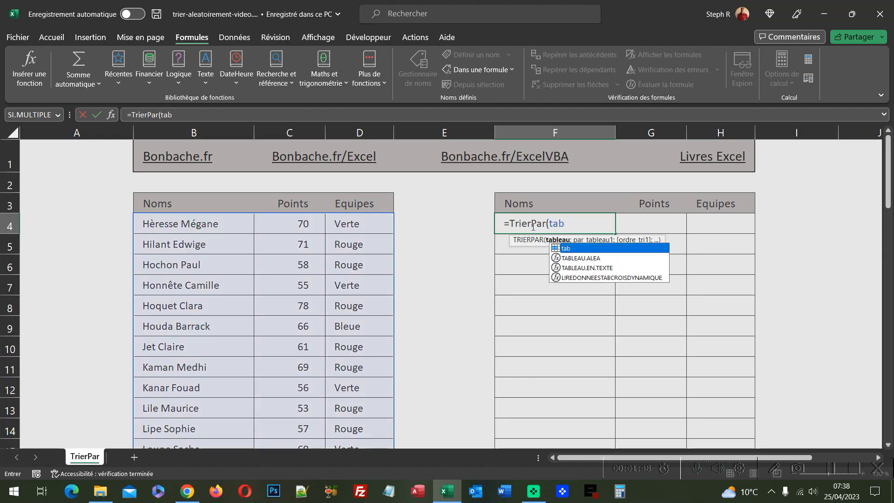
text(;)
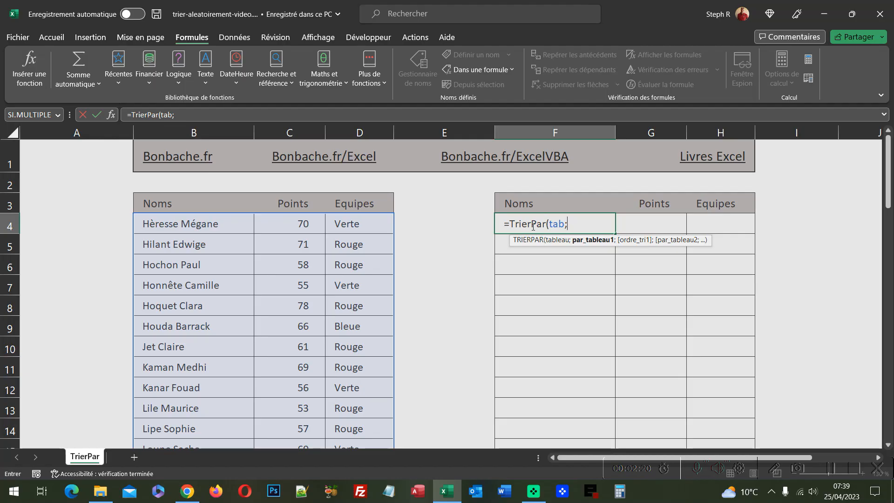
Complete the F4 formula with Tableau.Alea(NbVal(noms)) as the TrierPar sort array and enter it.
text(Table)
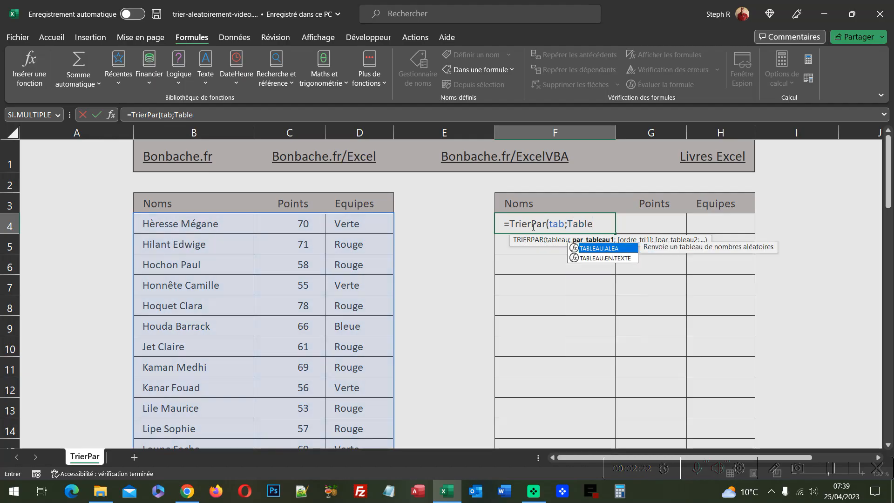
text(au.A)
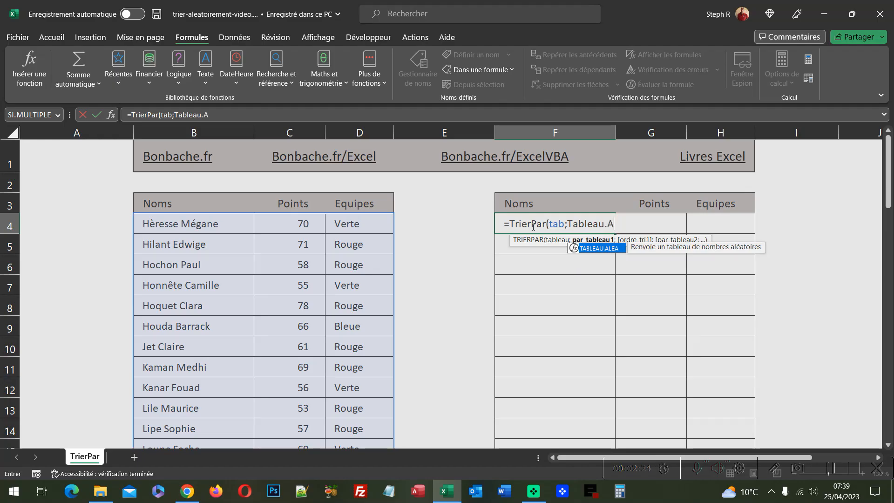
text(lea()
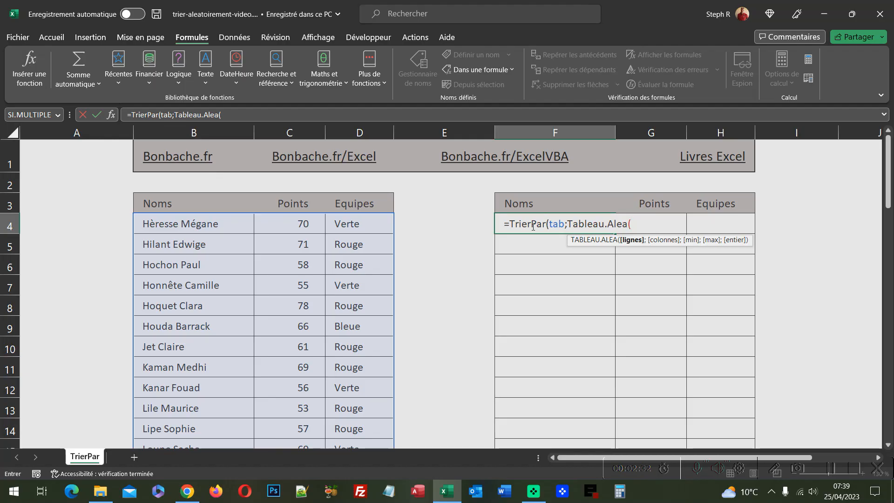
text(NbVal)
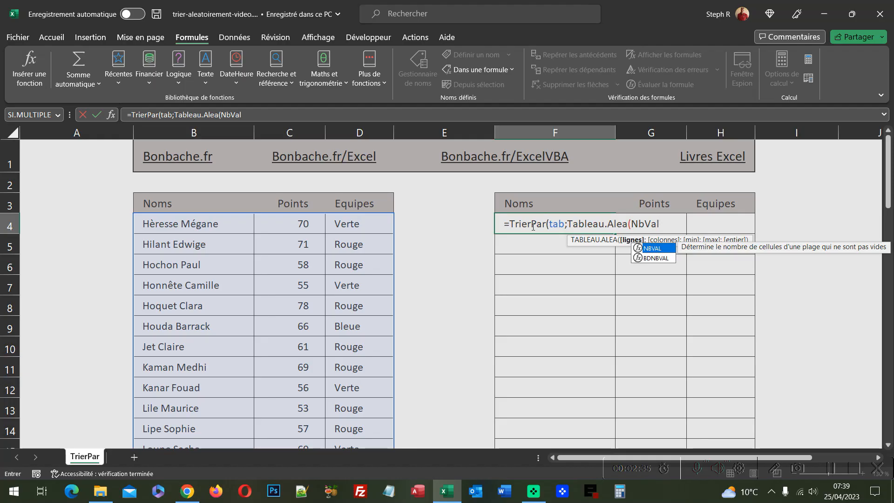
text(()
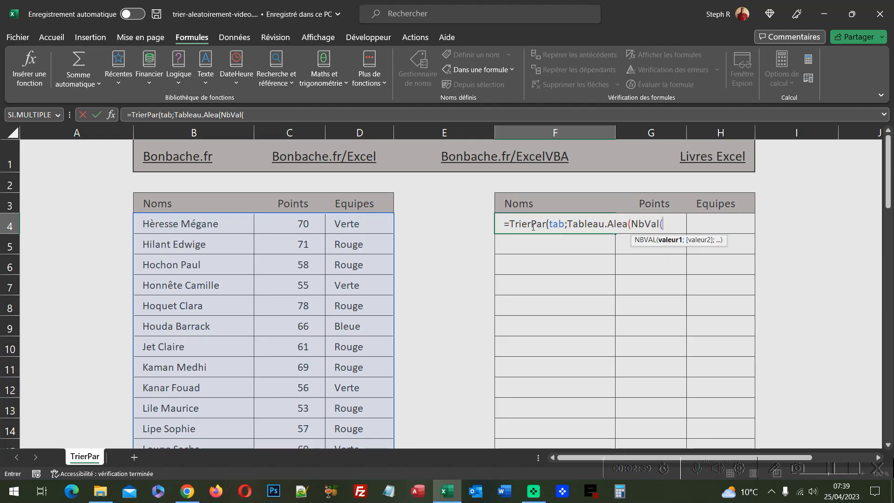
text(noms)
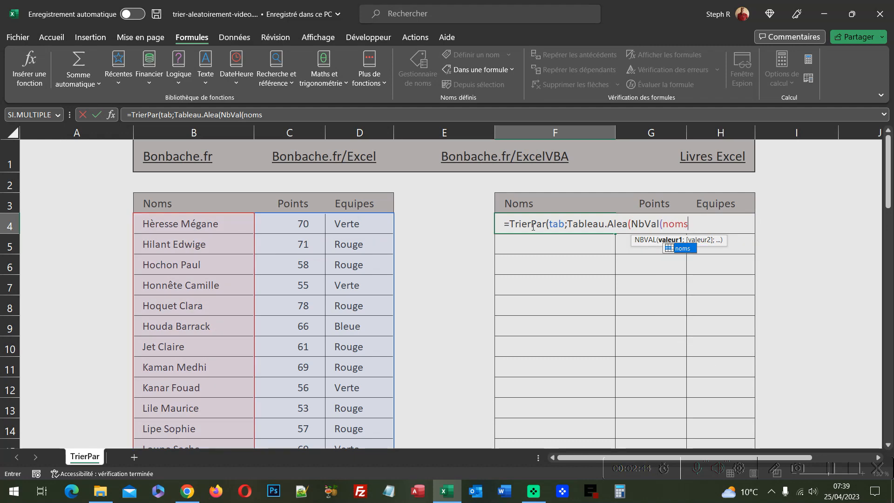
text())
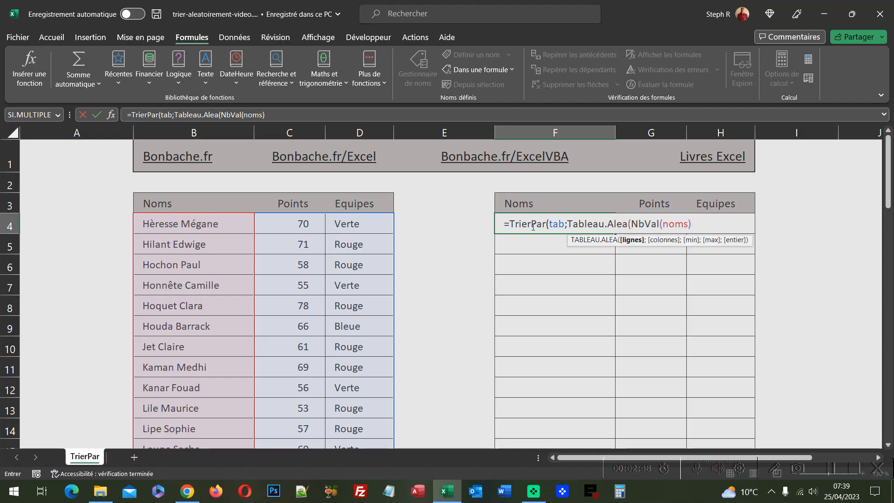
text())
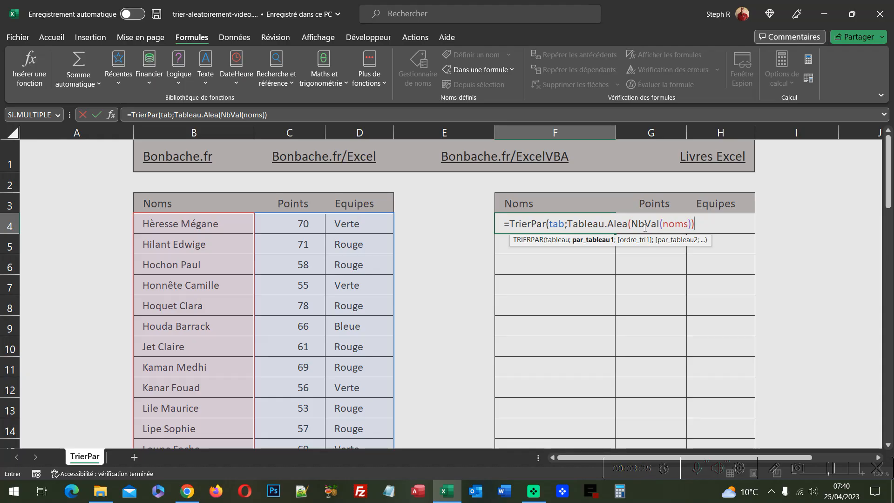
text())
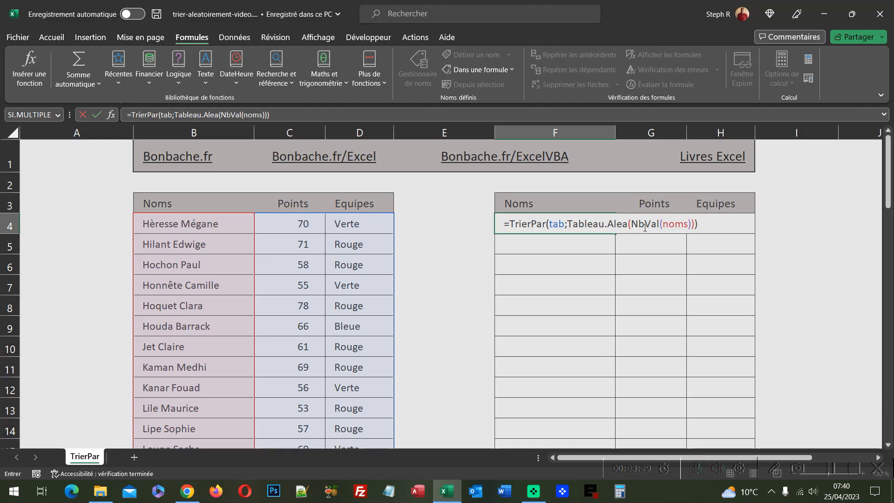
key(Return)
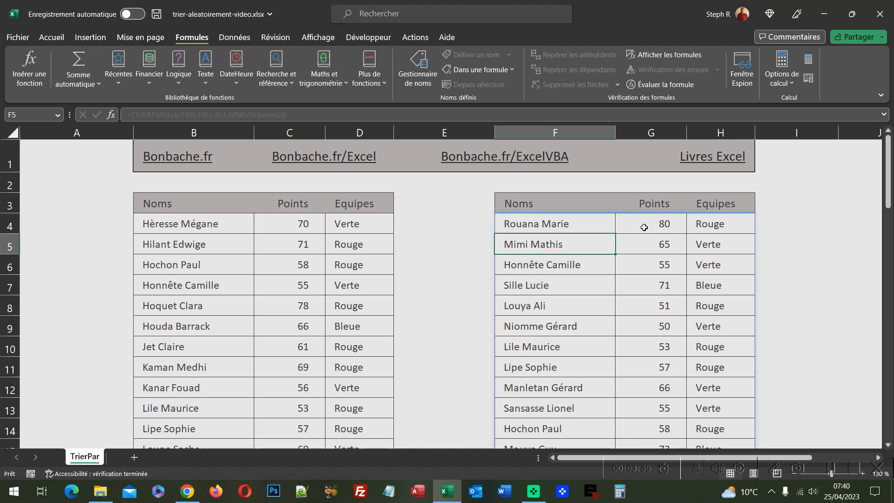
Recalculate the sheet repeatedly to reshuffle the randomly sorted list of names, points and teams.
click(809, 83)
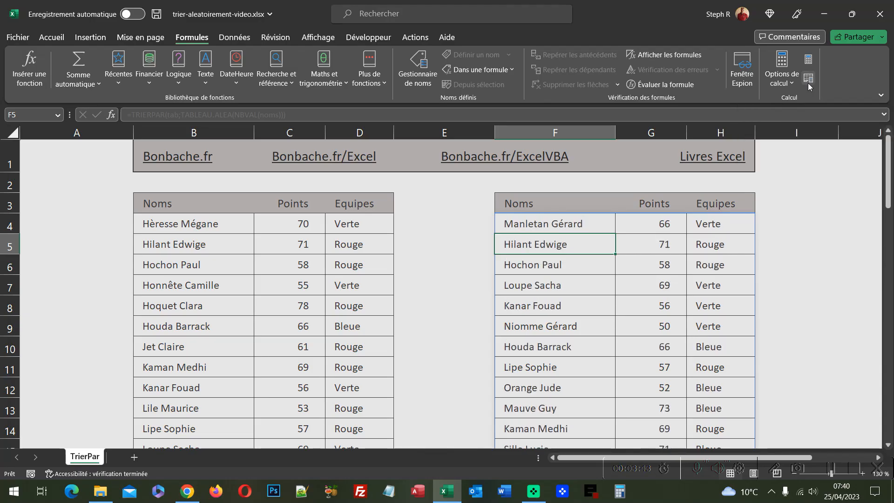
click(808, 83)
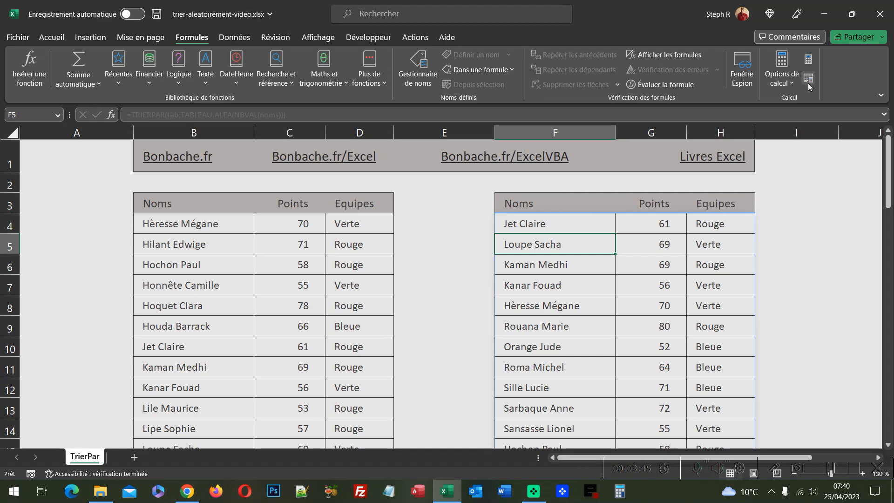
click(808, 83)
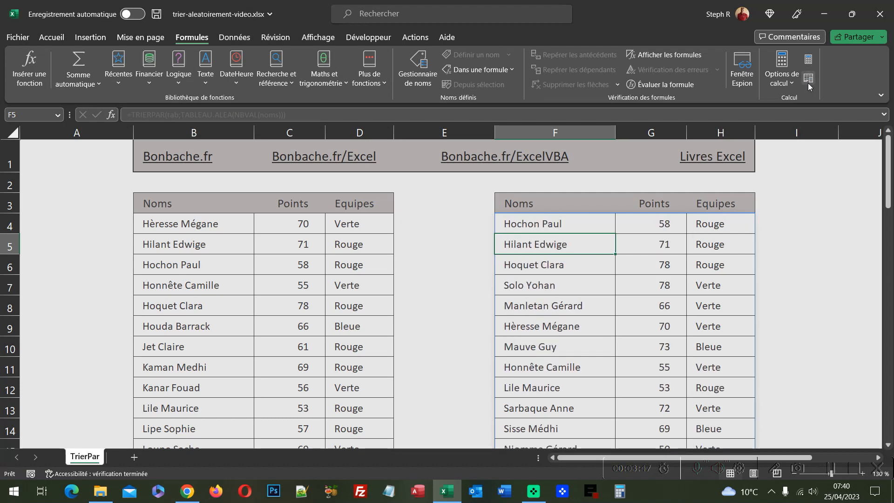
click(808, 83)
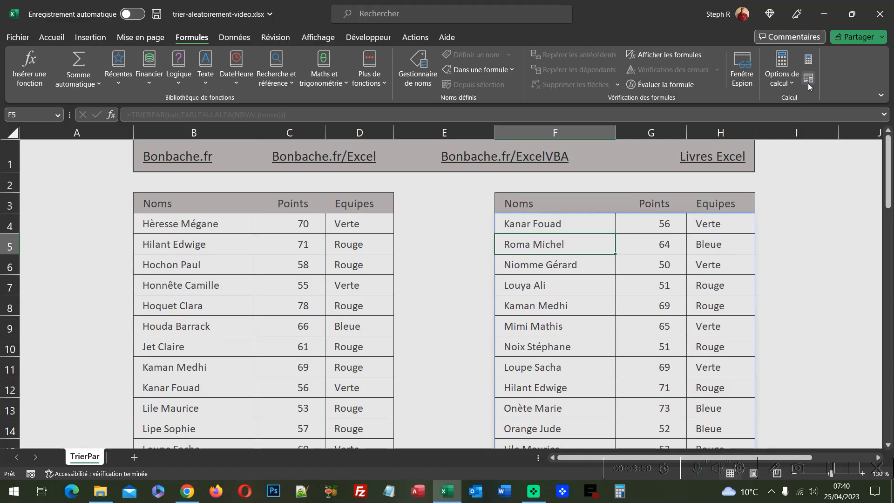
click(808, 83)
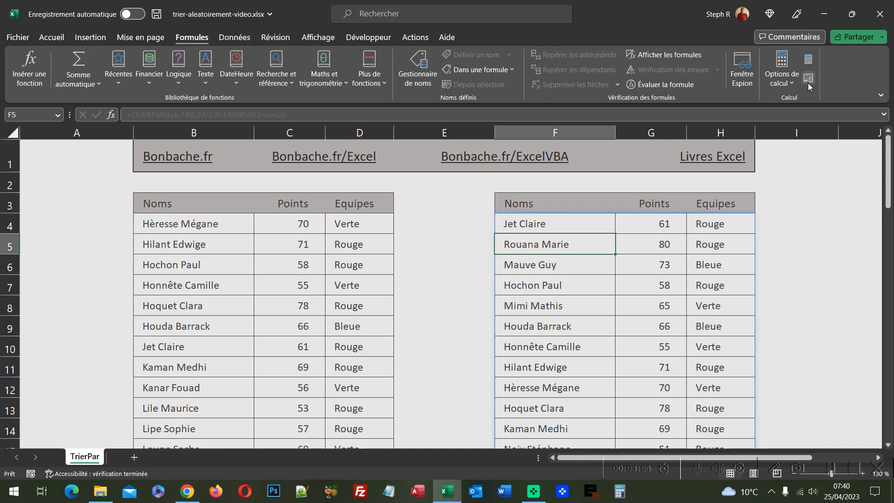
click(808, 83)
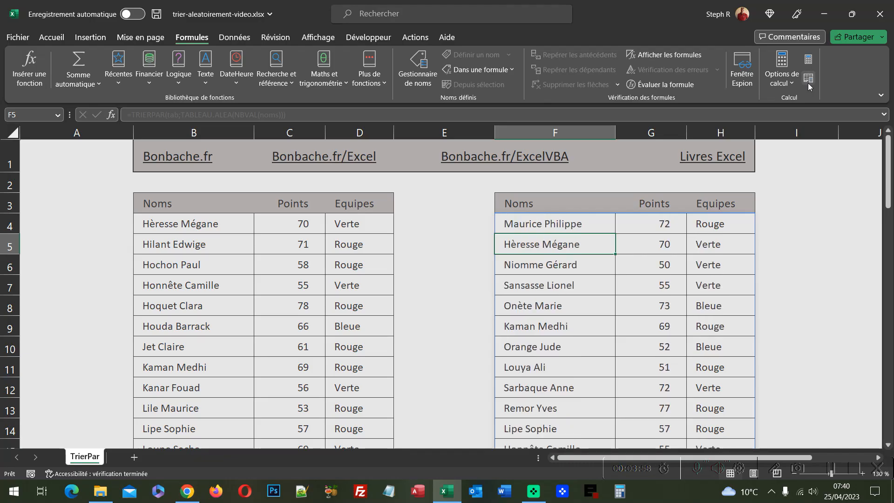
click(808, 83)
click(808, 83)
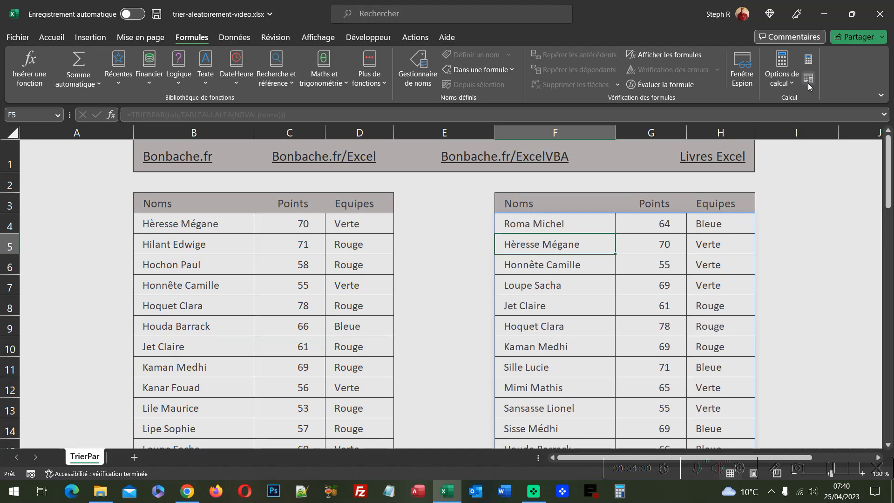
click(808, 83)
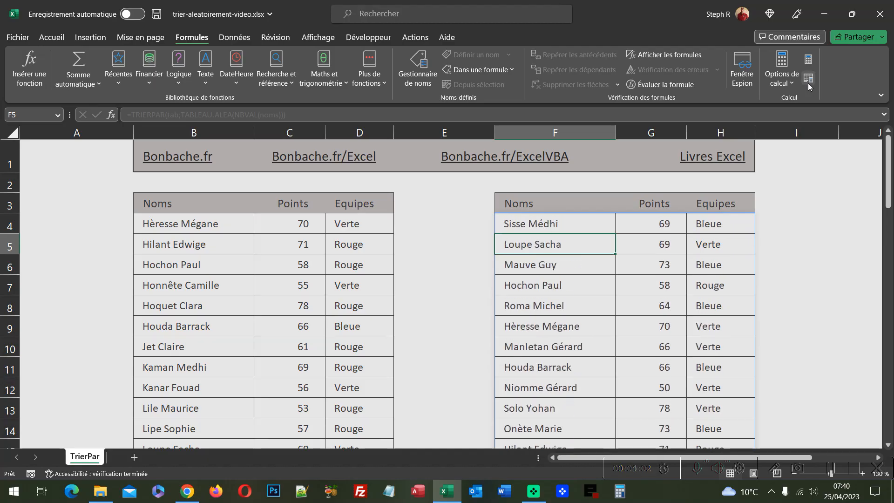
click(808, 83)
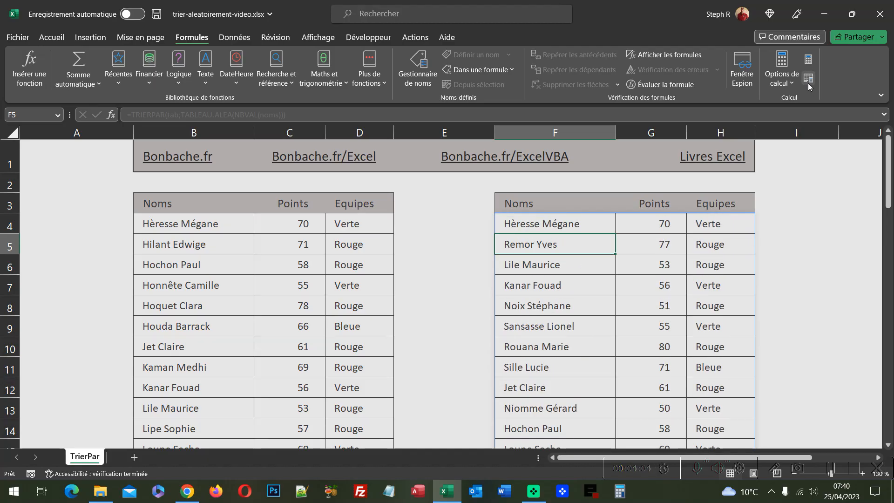
click(808, 83)
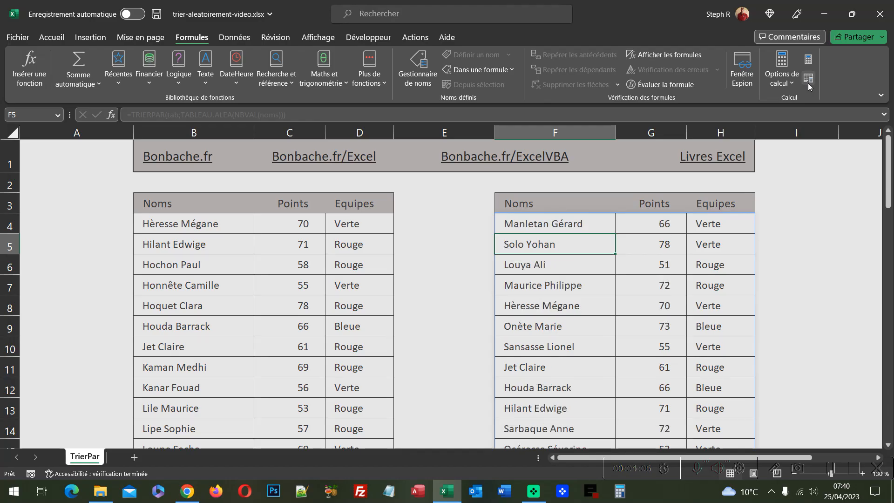
click(808, 83)
click(808, 83)
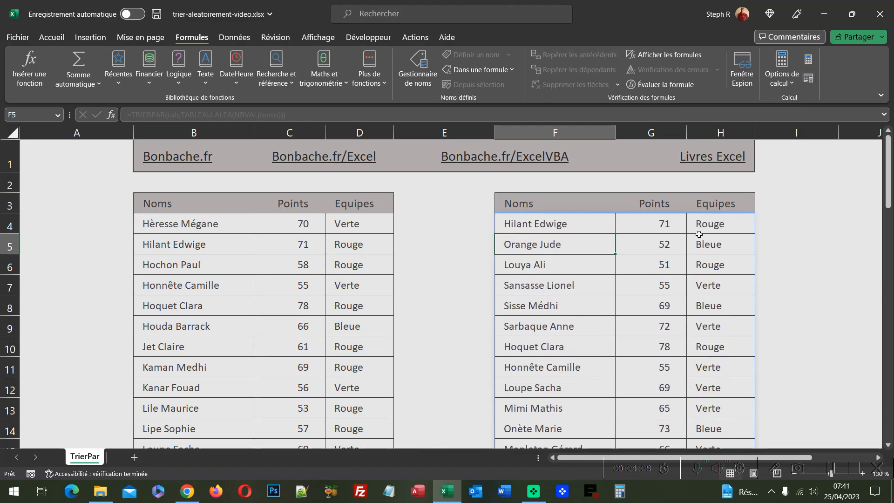